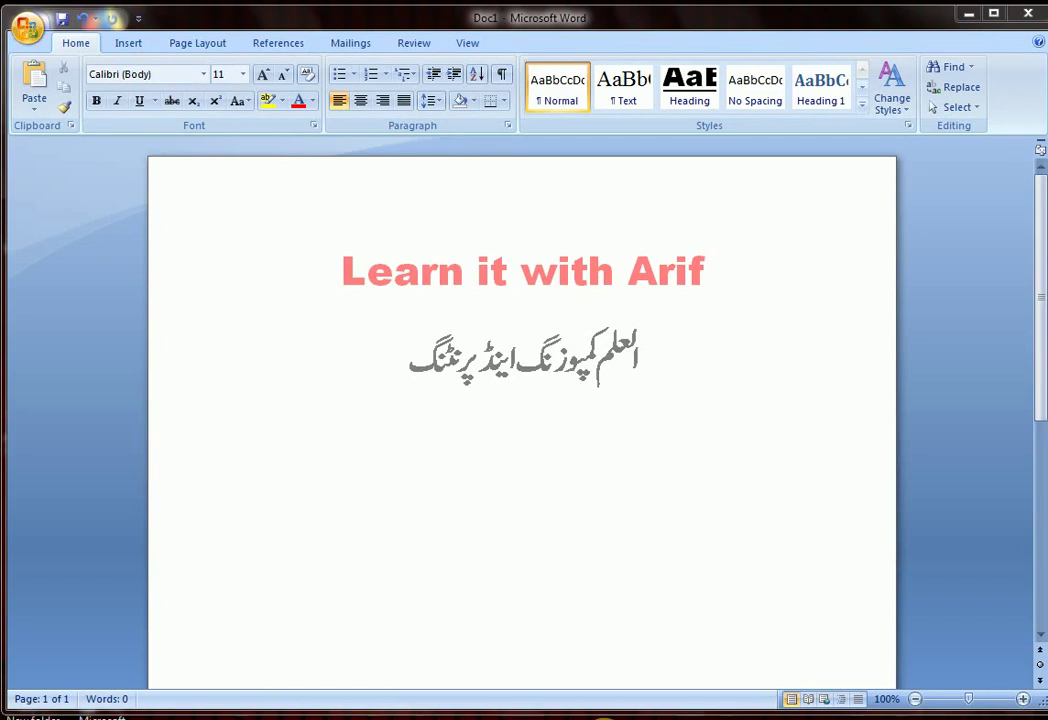
- Paste the repeated 'How are you?' paragraph on the blank line below the Urdu text
left_click(327, 440)
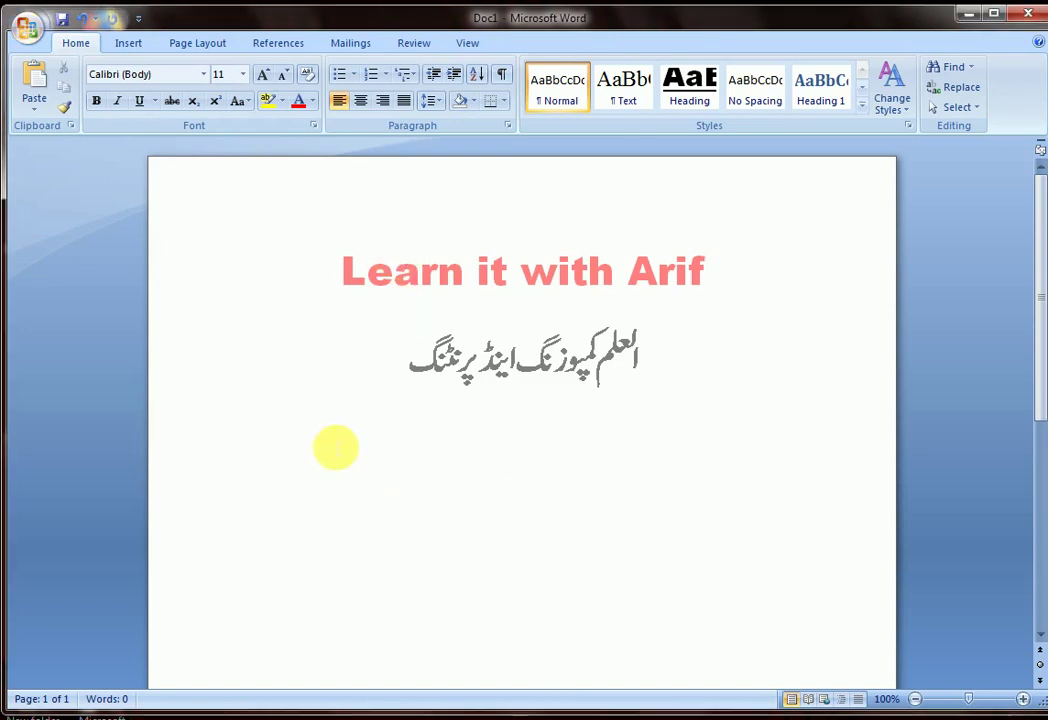
type("How are you? How are you? How are you? How are you? How are you? How are you? How are you? How are you? How are you? How are you? How are you? How are you? How are you? How are you? How are you? How are you? How are you? How are you? How are you? How are you? How are you? How are you? How are you? How are you?")
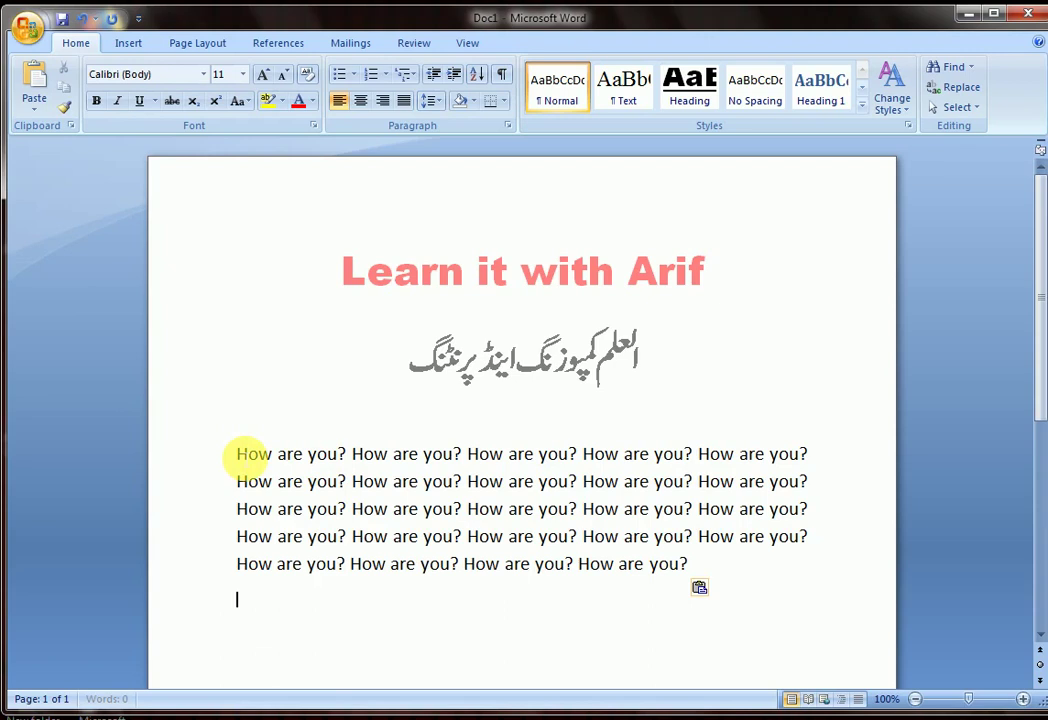
- Select the first 'How are you?' phrase and switch to the Insert ribbon
left_click_drag(240, 456, 344, 461)
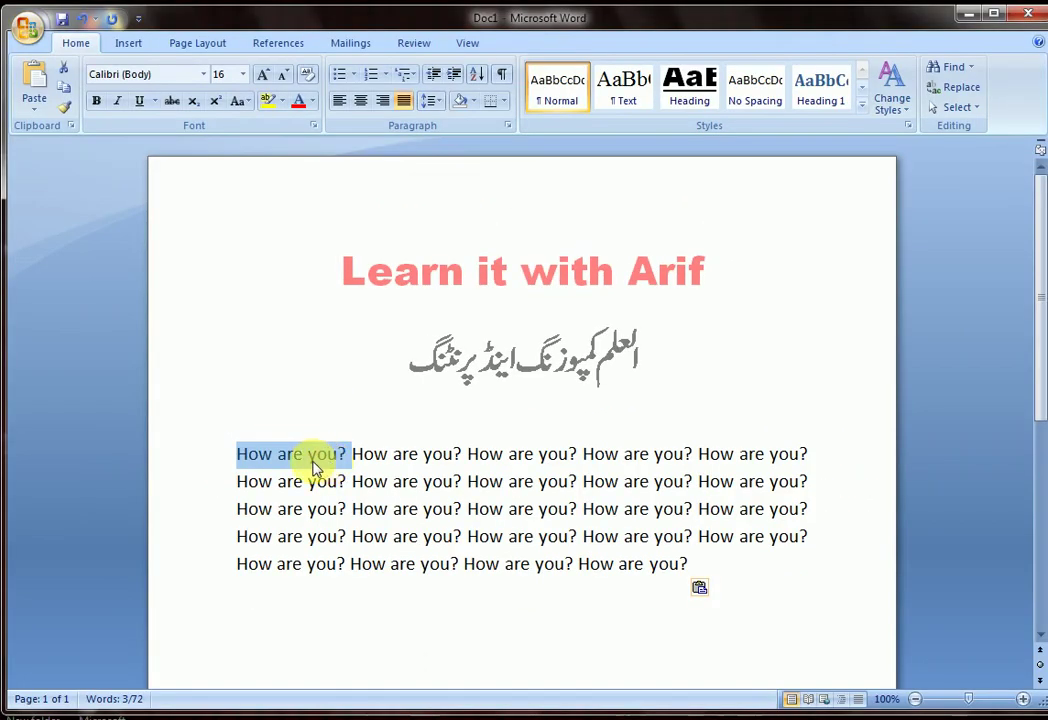
left_click_drag(240, 456, 339, 463)
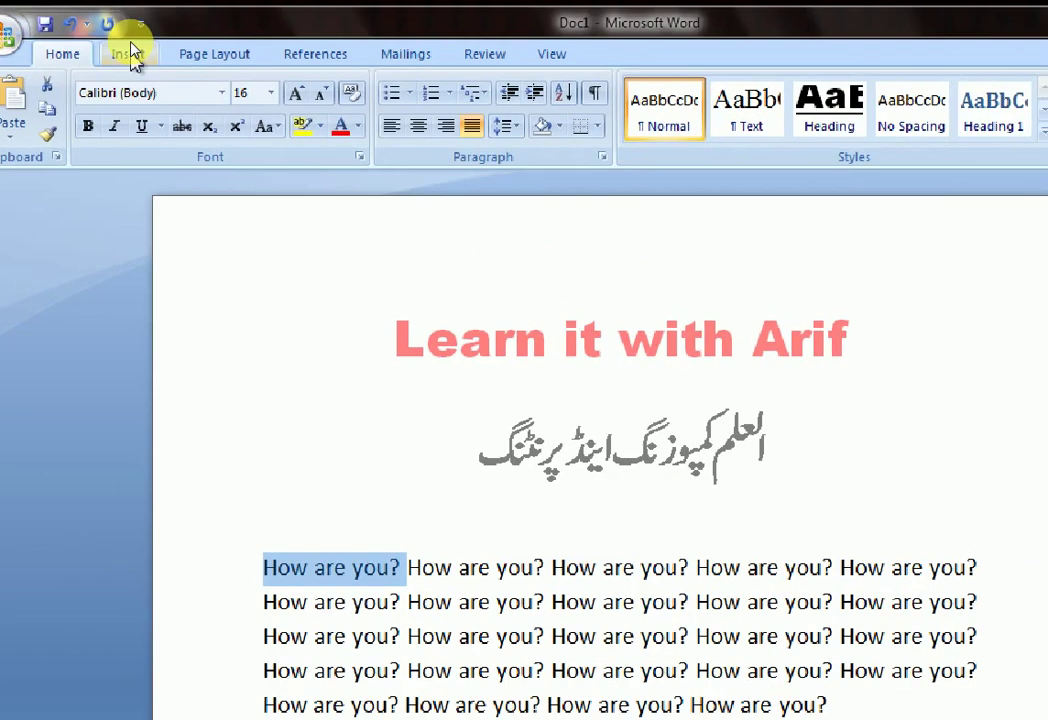
left_click(128, 52)
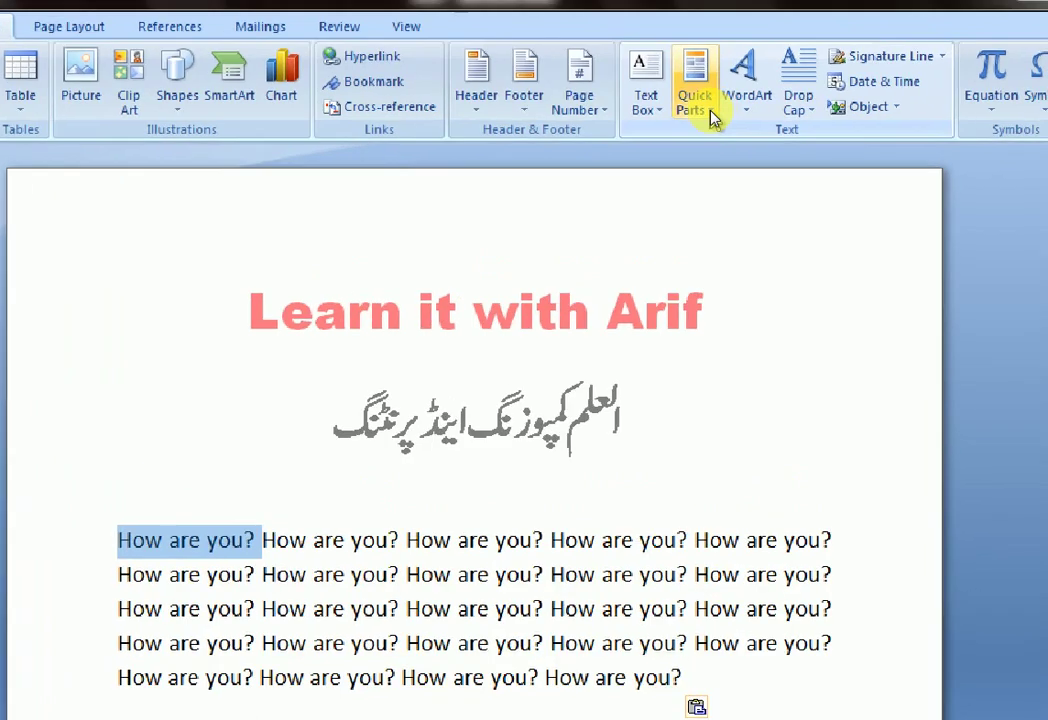
- Save the selected 'How are you?' phrase to the Quick Part Gallery from the Quick Parts menu
left_click(713, 115)
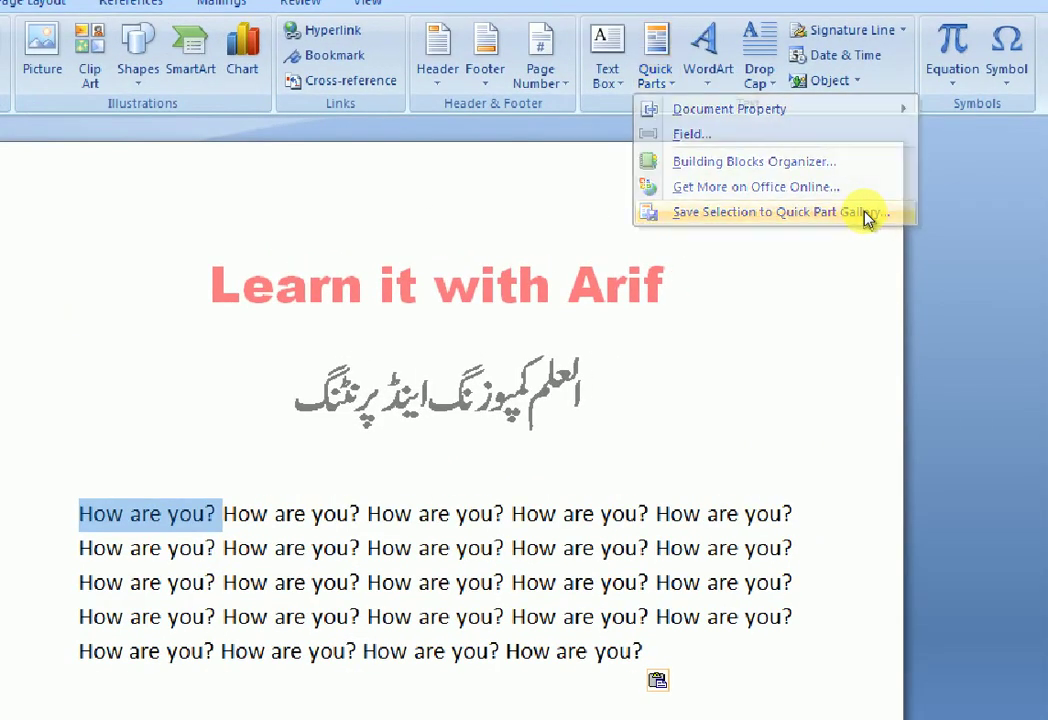
left_click(866, 212)
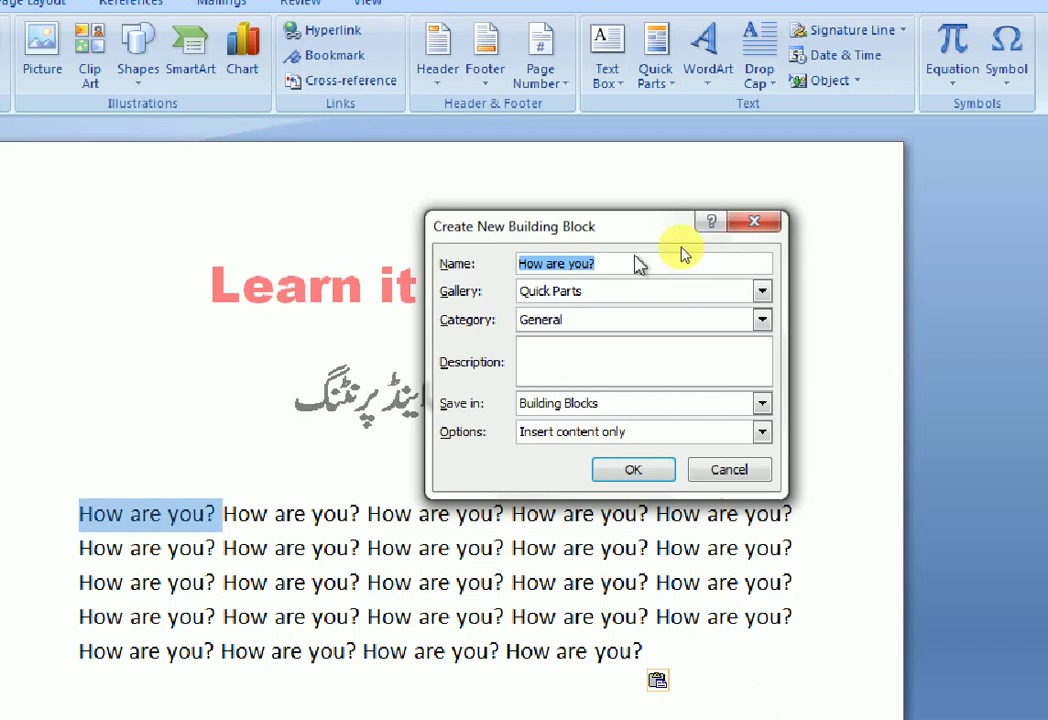
- Name the building block AA, describe it 'How are You', keep Building Blocks and Insert content only, and confirm
type("AA")
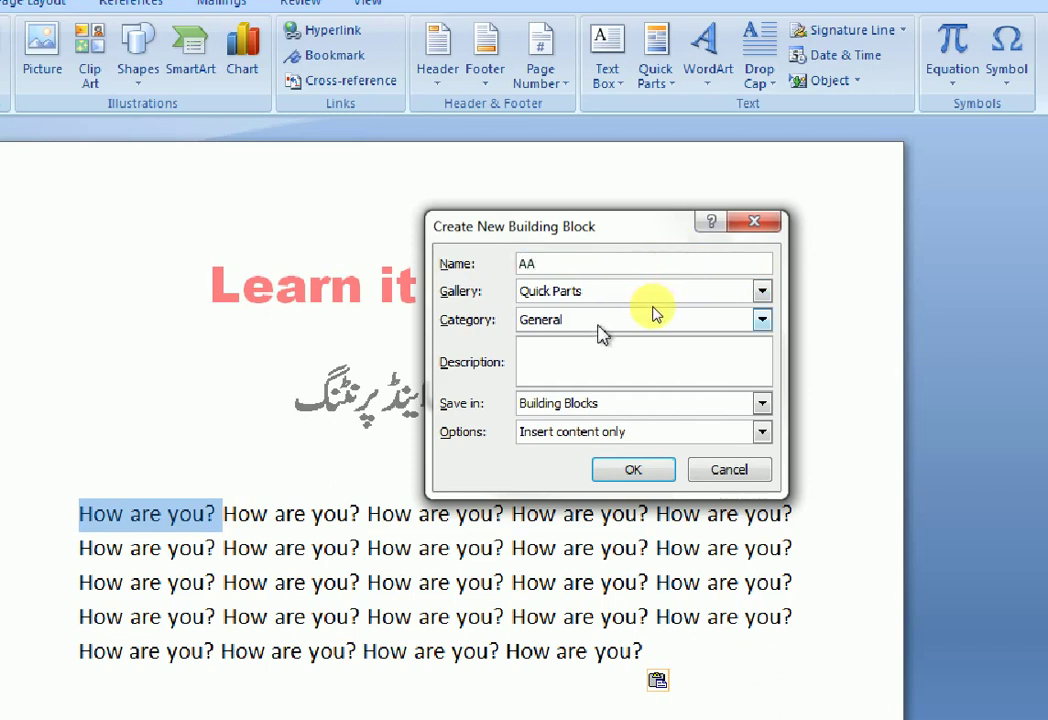
left_click(586, 357)
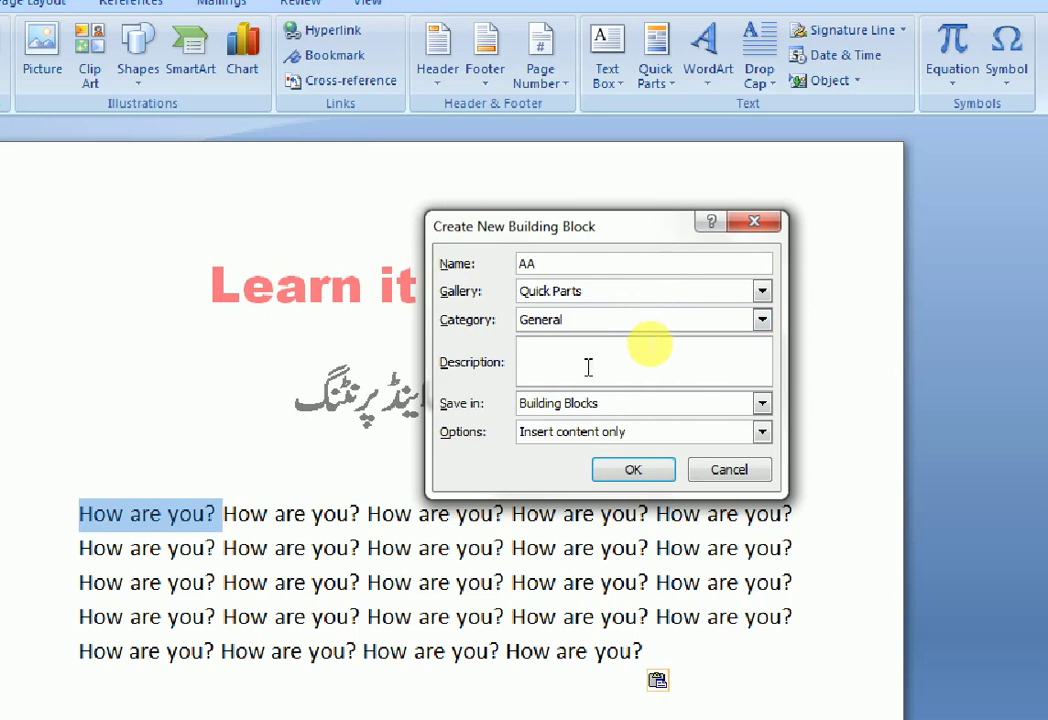
type("How are You")
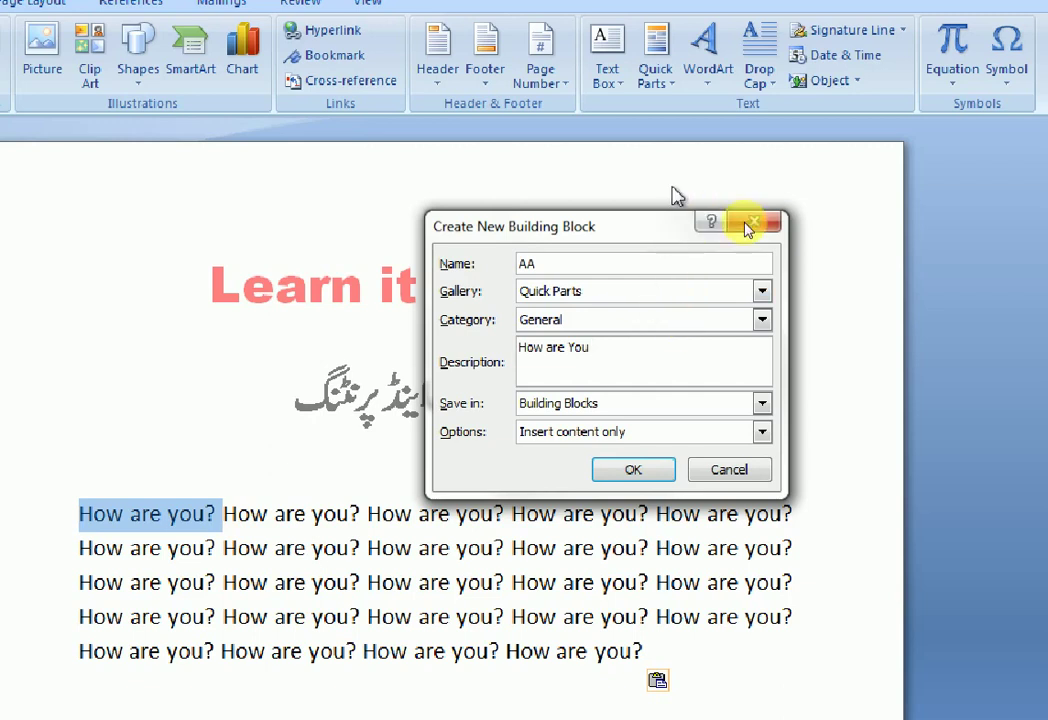
left_click(764, 405)
left_click(764, 405)
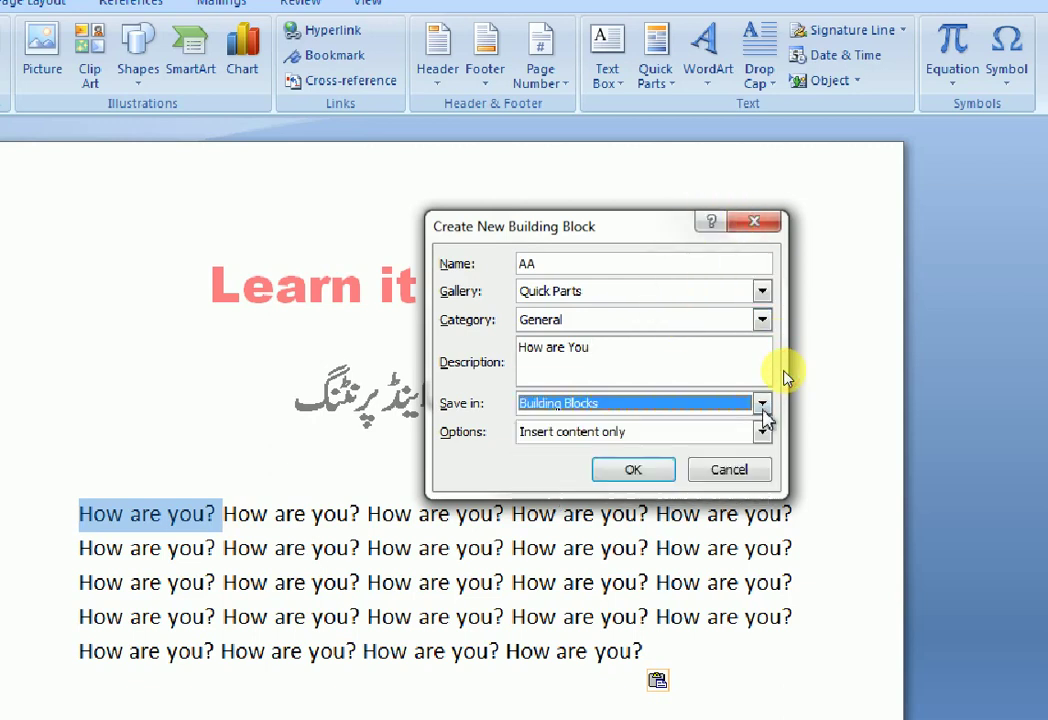
left_click(764, 433)
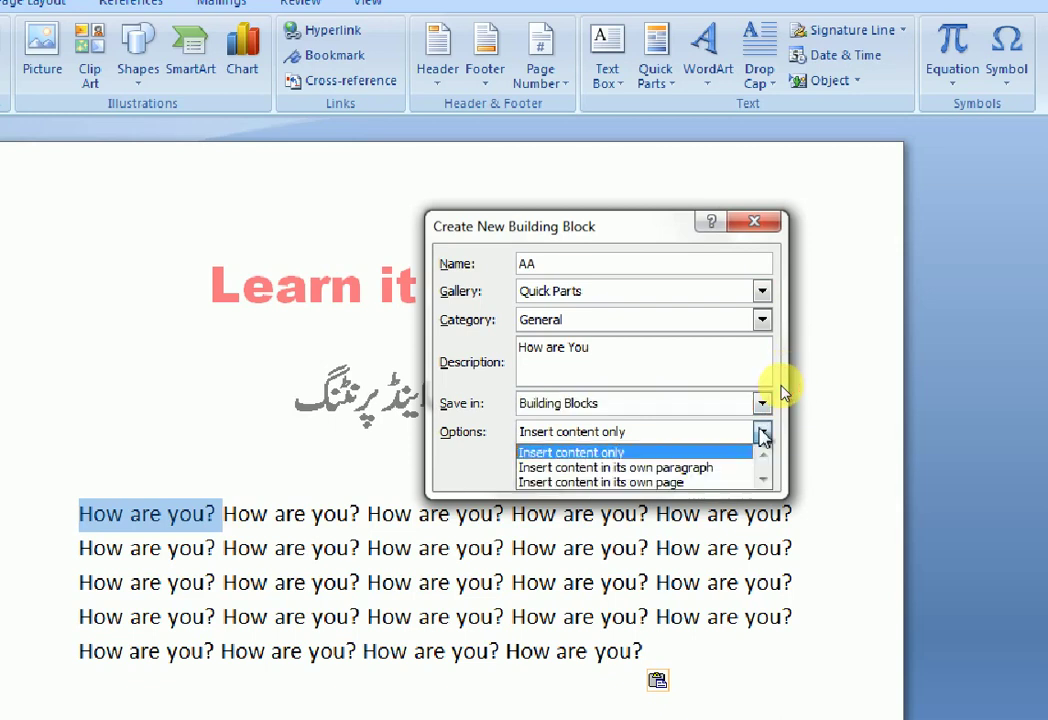
left_click(764, 433)
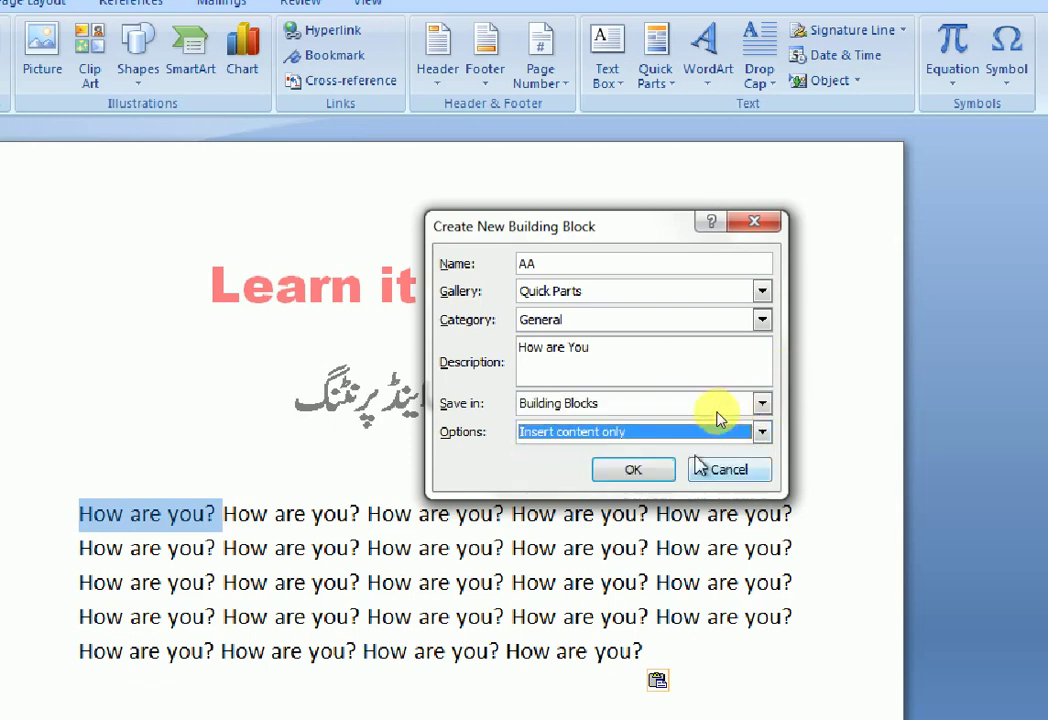
left_click(655, 469)
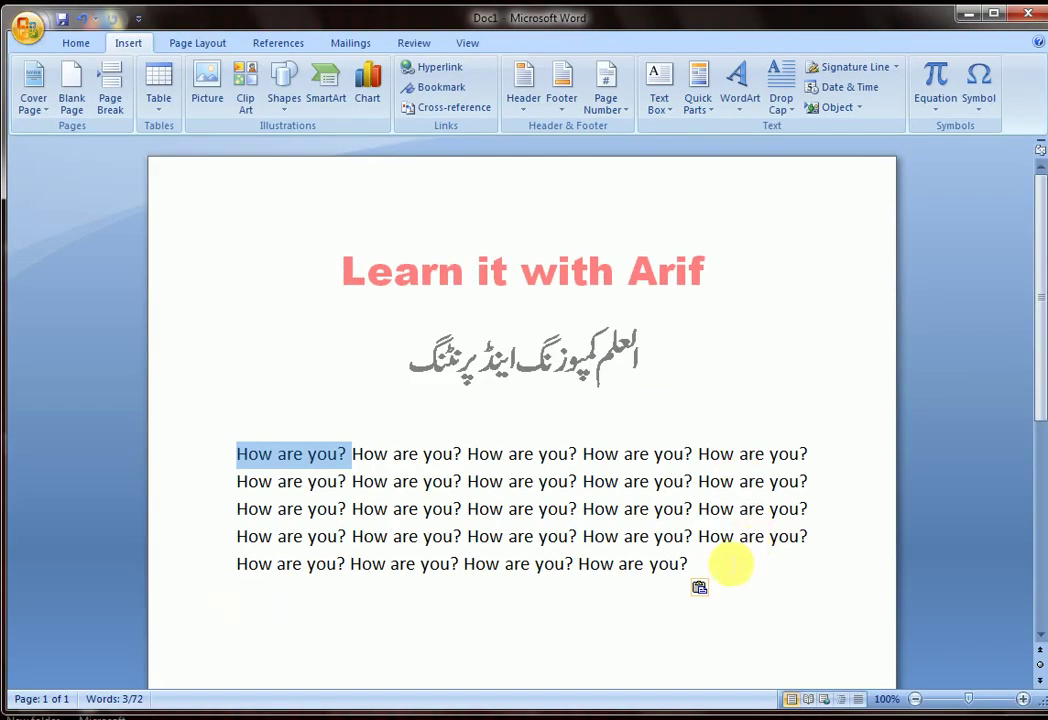
- Place the cursor at the end of the text and show the Quick Parts gallery listing AA
left_click(692, 652)
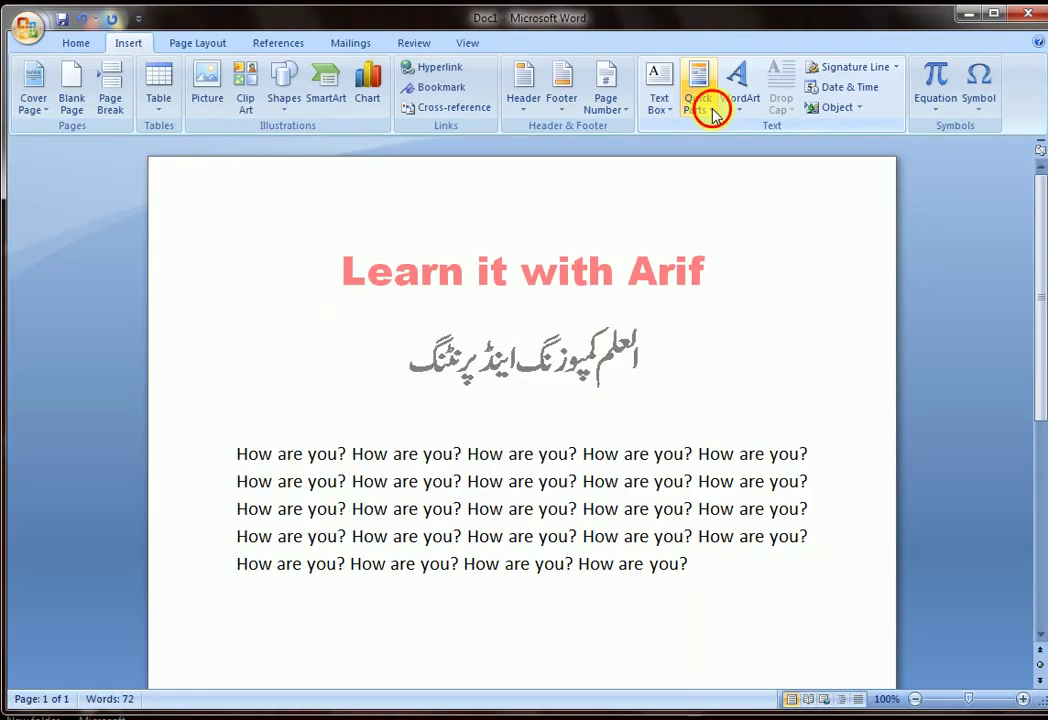
left_click(703, 106)
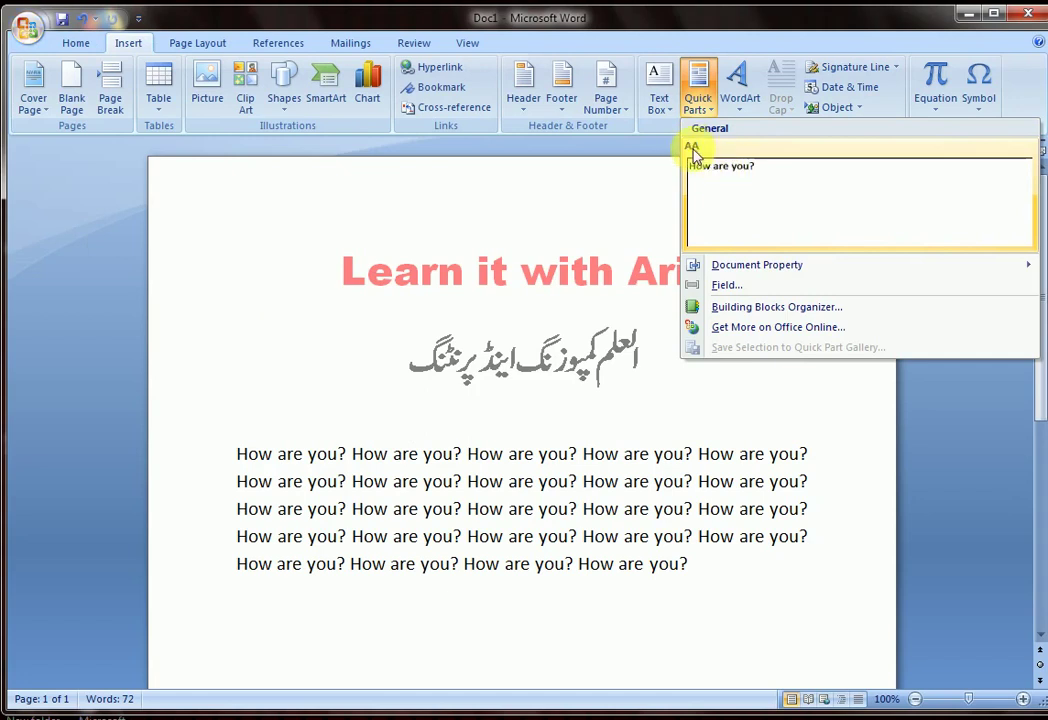
- Insert the AA 'How are you?' quick part as a new line, then delete that inserted line
left_click(725, 177)
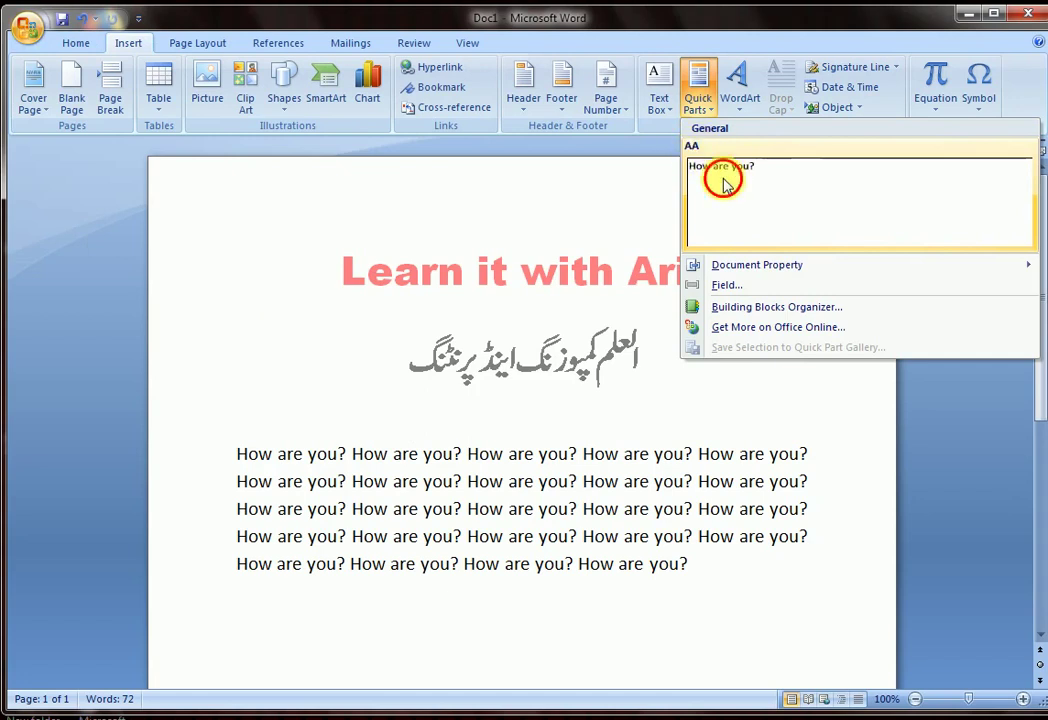
left_click_drag(338, 604, 241, 622)
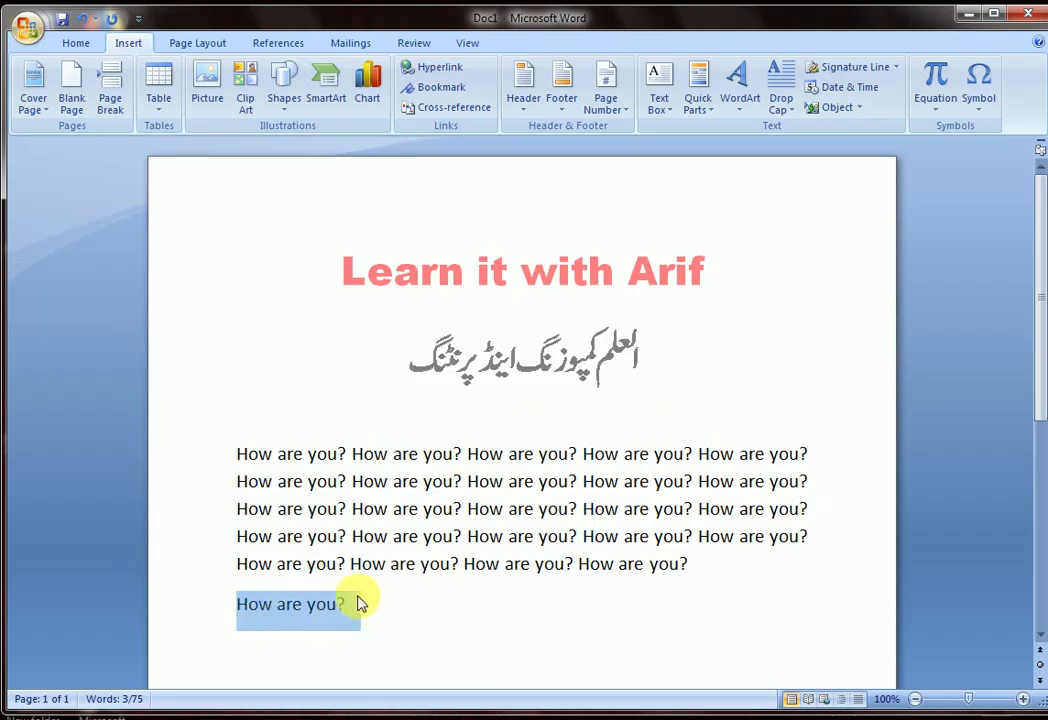
left_click(411, 607)
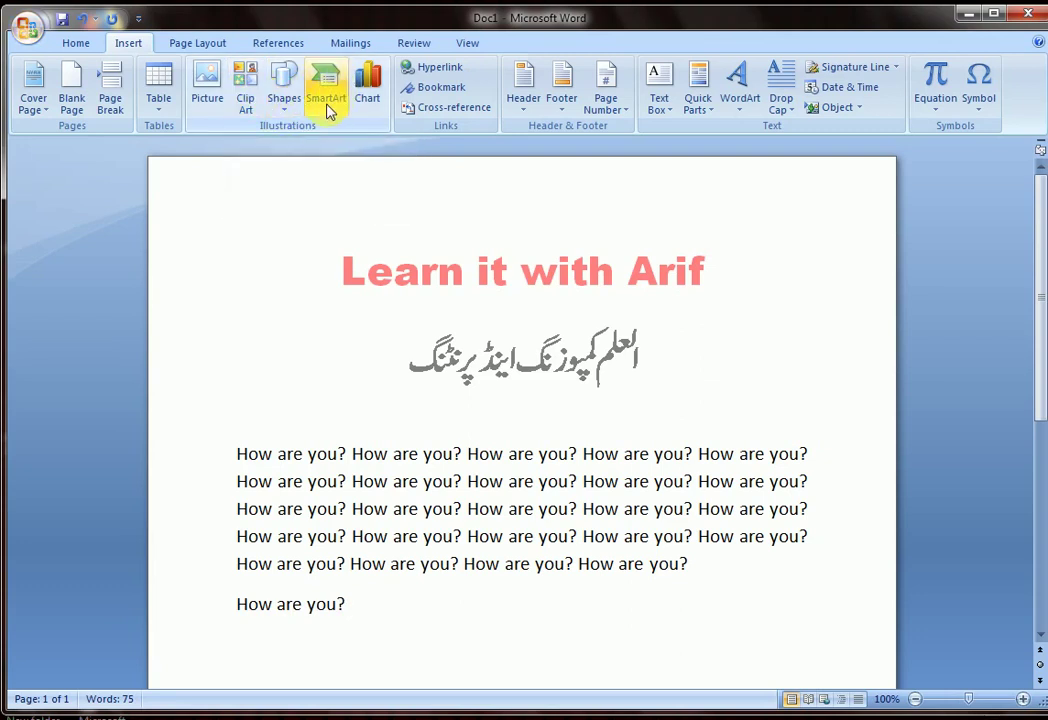
key("BackSpace")
key("BackSpace")
key("BackSpace")
key("BackSpace")
key("BackSpace")
key("BackSpace")
key("BackSpace")
key("BackSpace")
key("BackSpace")
key("BackSpace")
key("BackSpace")
key("BackSpace")
key("BackSpace")
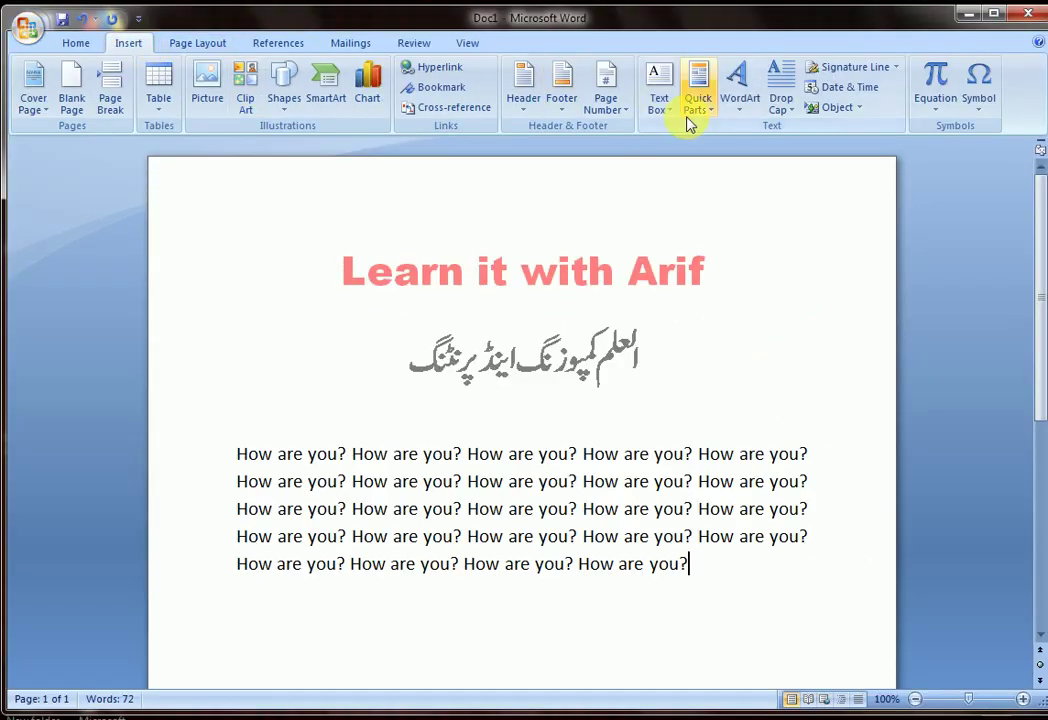
left_click(712, 115)
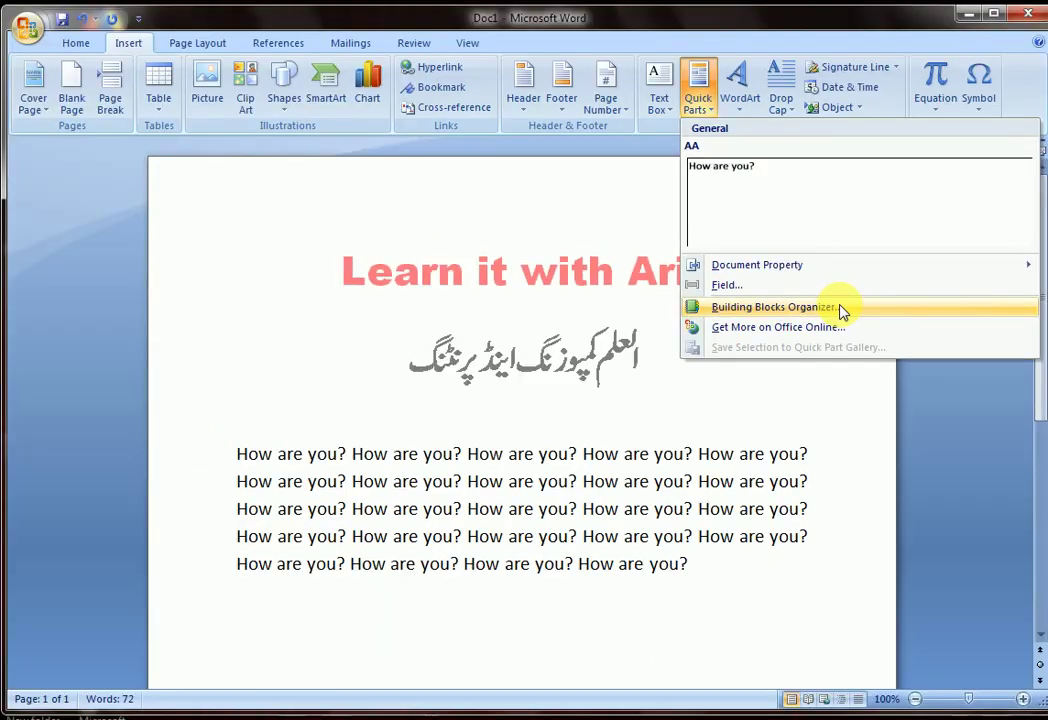
left_click(757, 307)
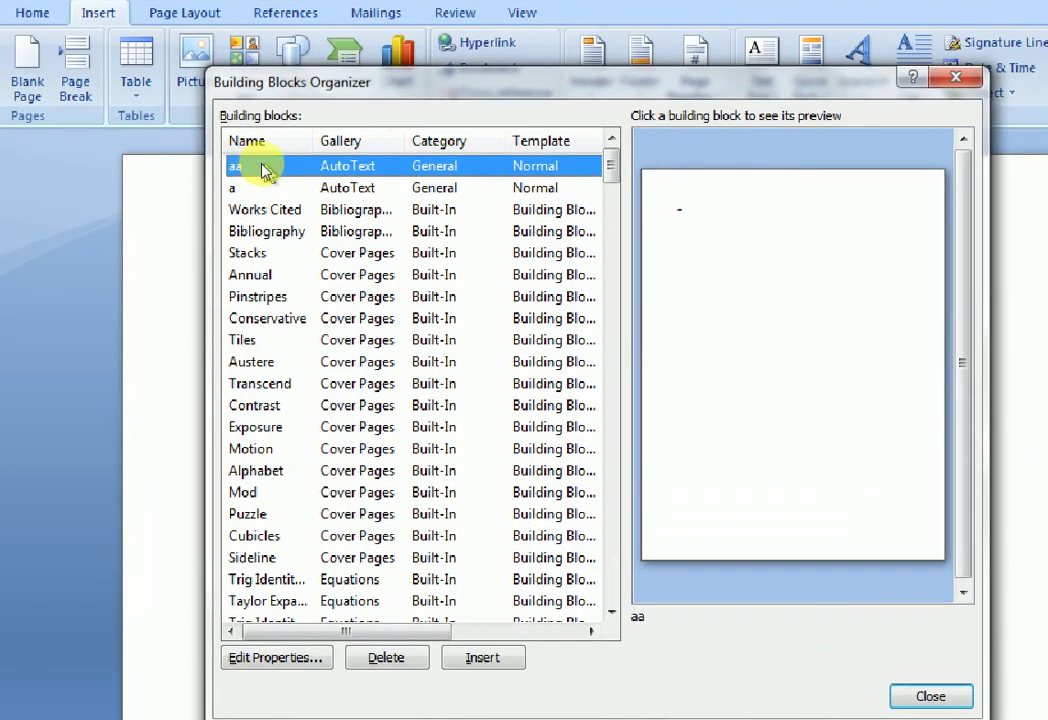
left_click(262, 187)
left_click(243, 143)
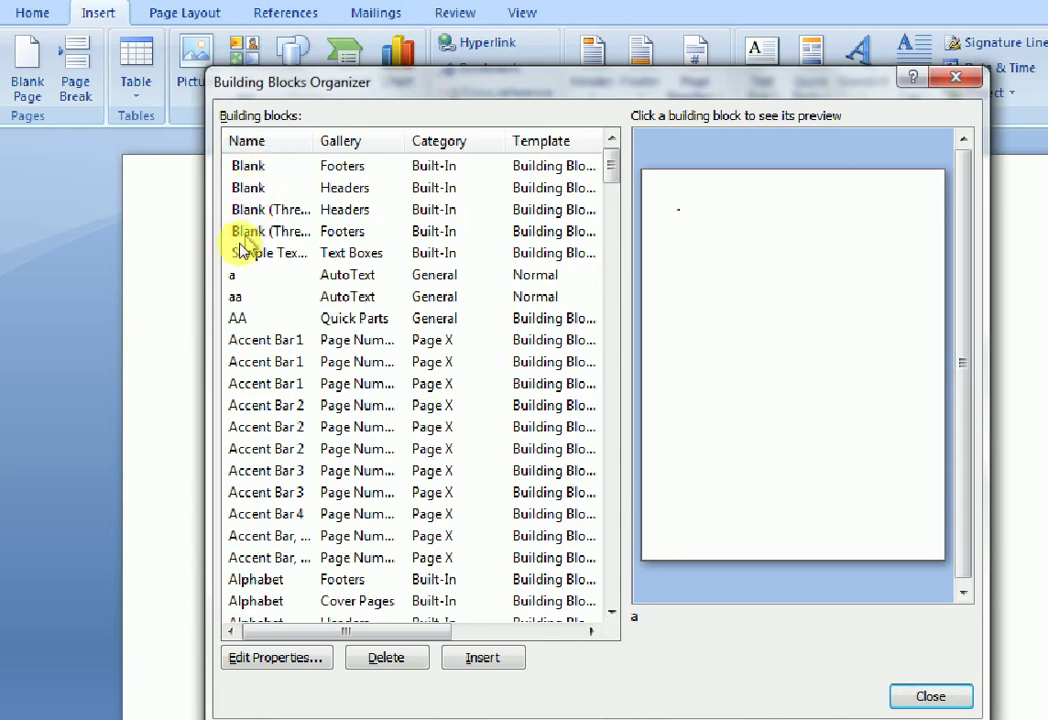
left_click(241, 146)
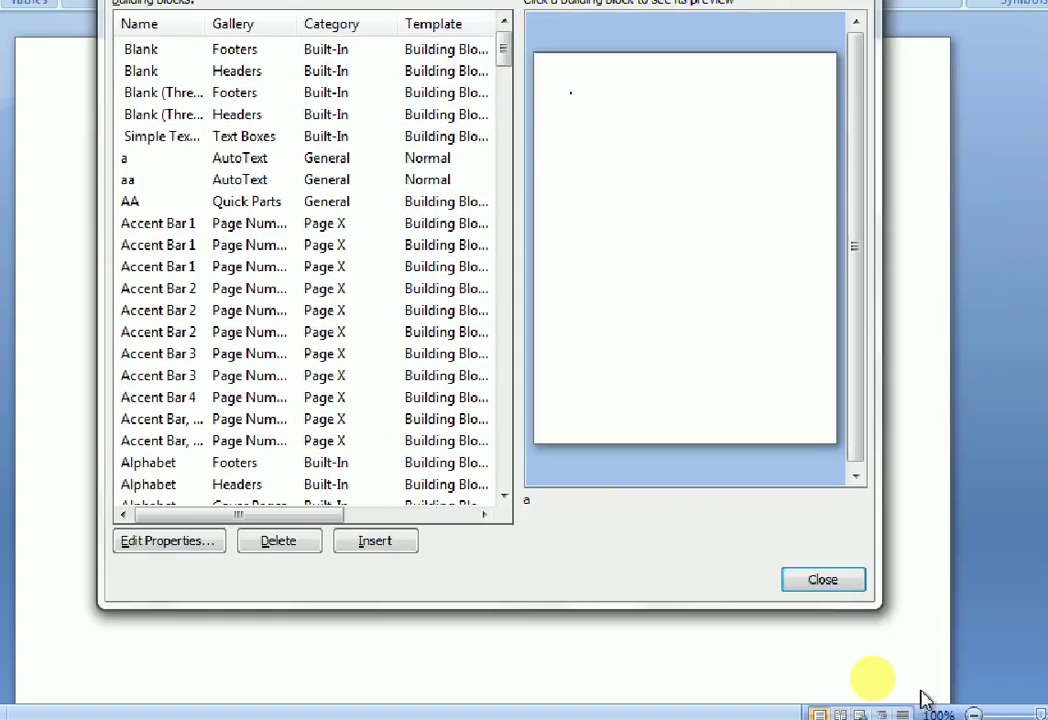
left_click(930, 696)
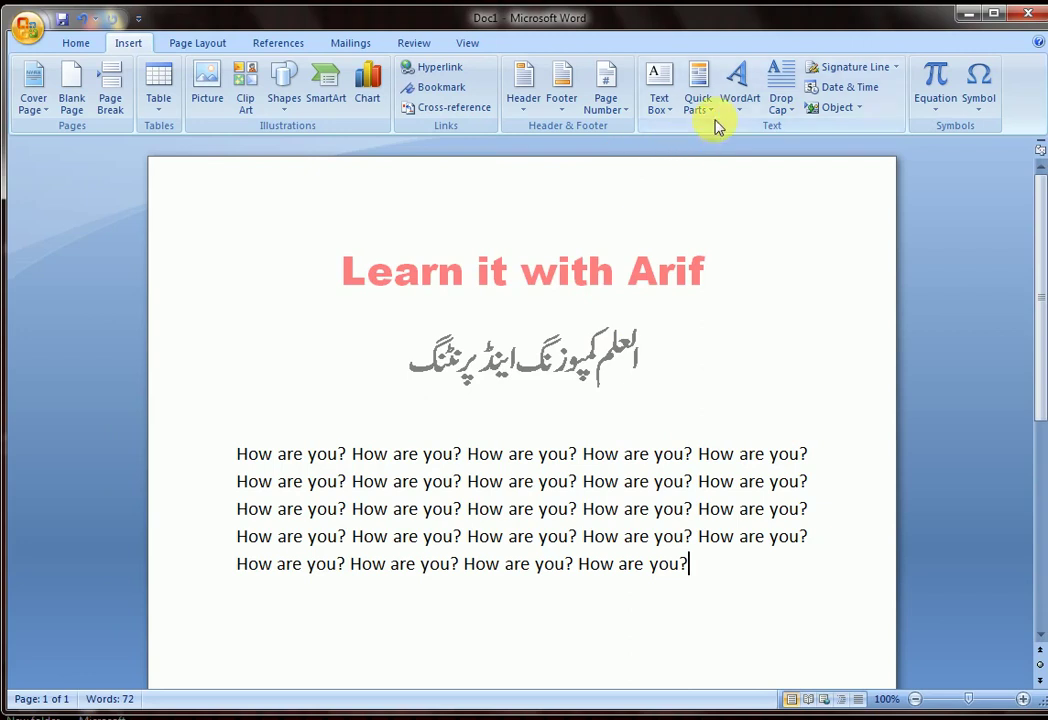
- Open the Building Blocks Organizer from Quick Parts and select the AA entry
left_click(712, 112)
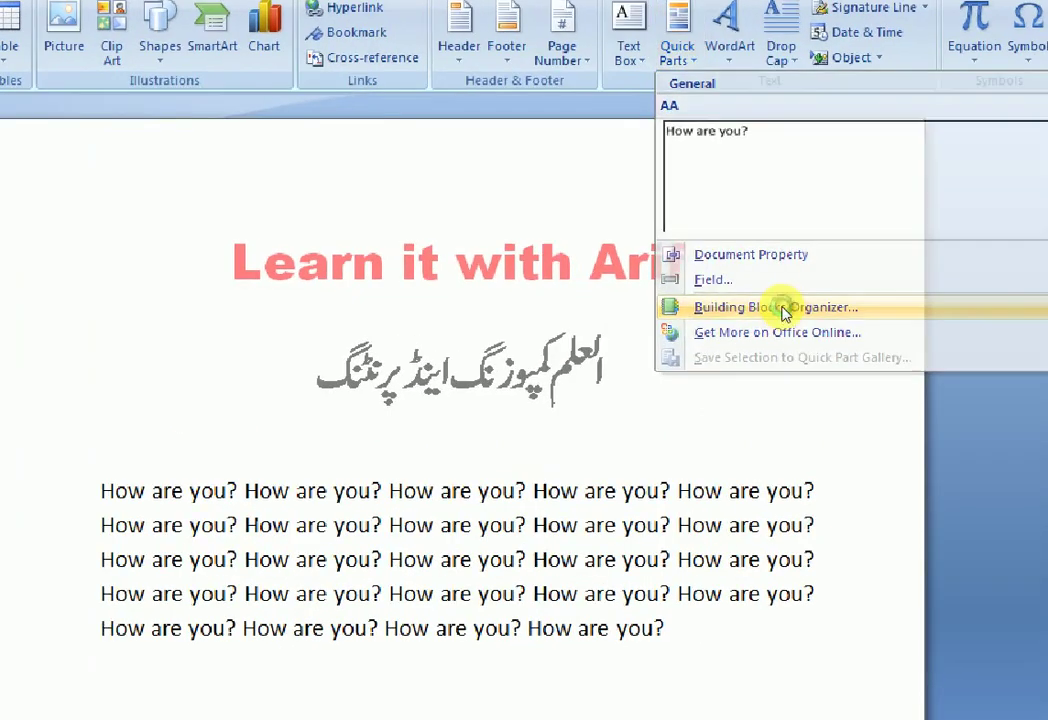
left_click(785, 313)
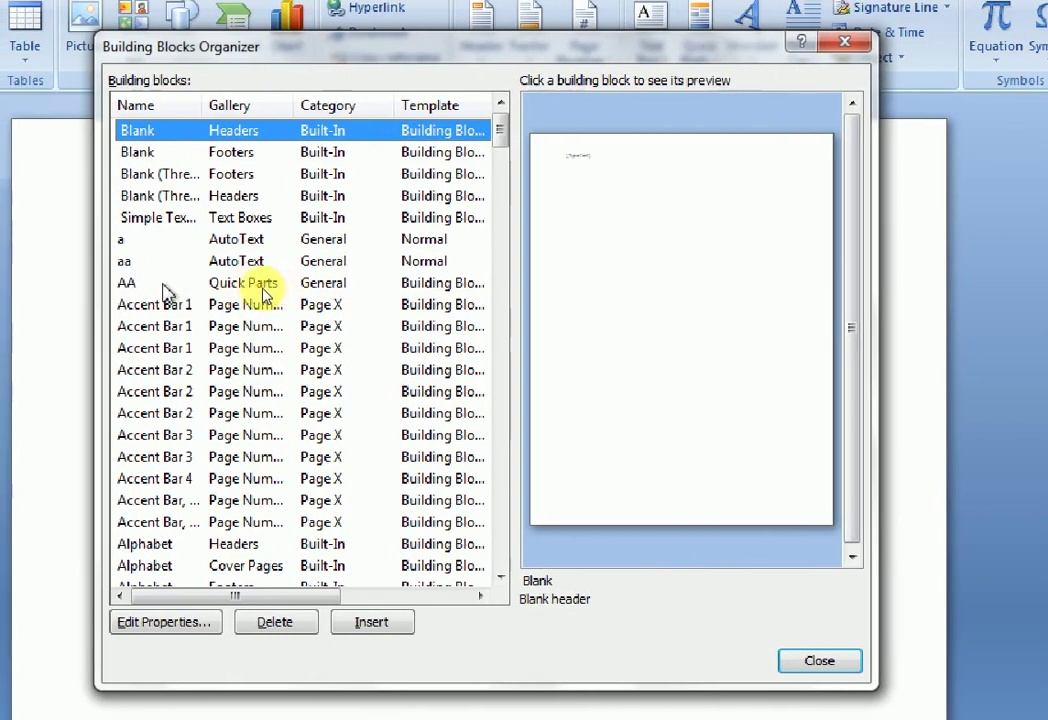
left_click(150, 286)
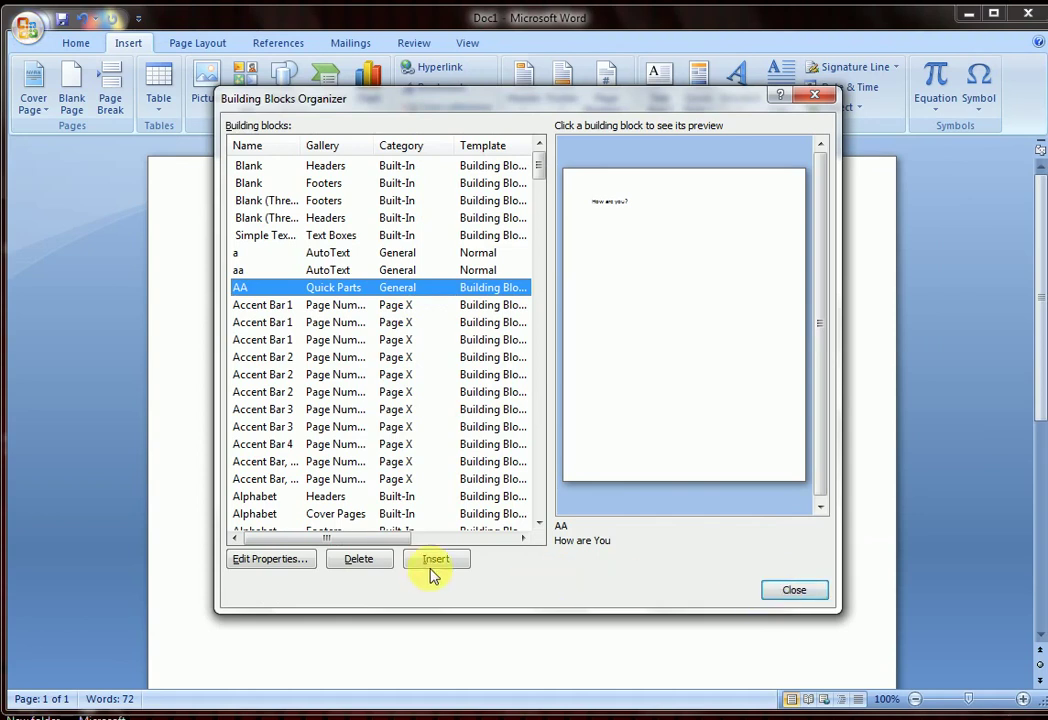
- Delete the AA building block, close the organizer, and confirm Quick Parts lists no entries
left_click(360, 560)
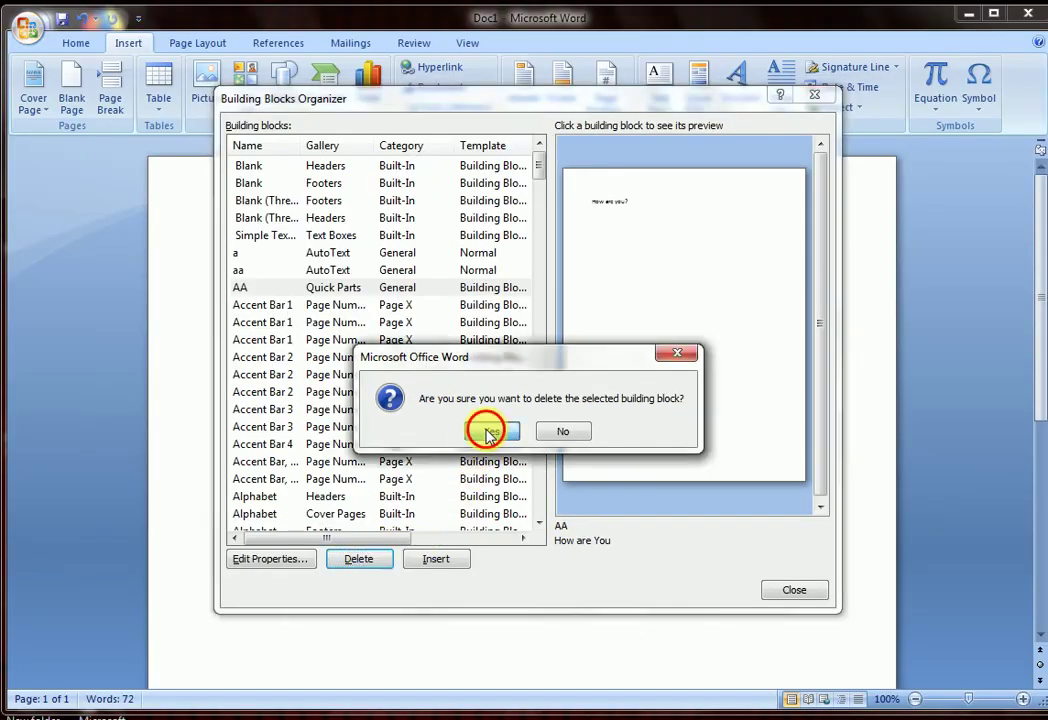
left_click(490, 434)
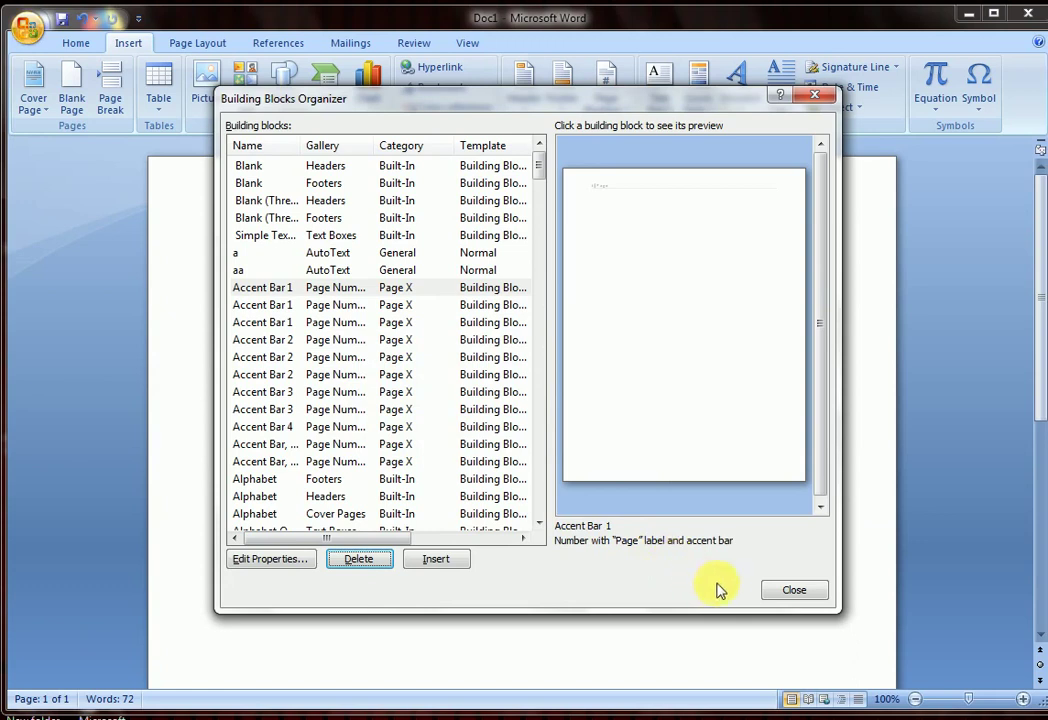
left_click(775, 589)
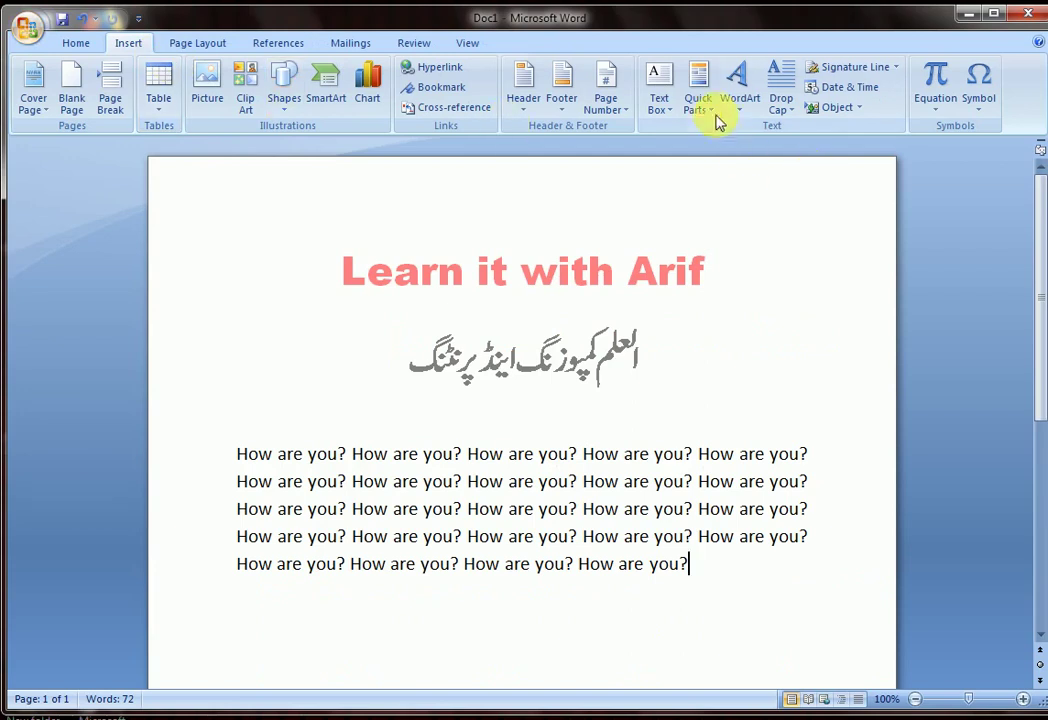
left_click(834, 113)
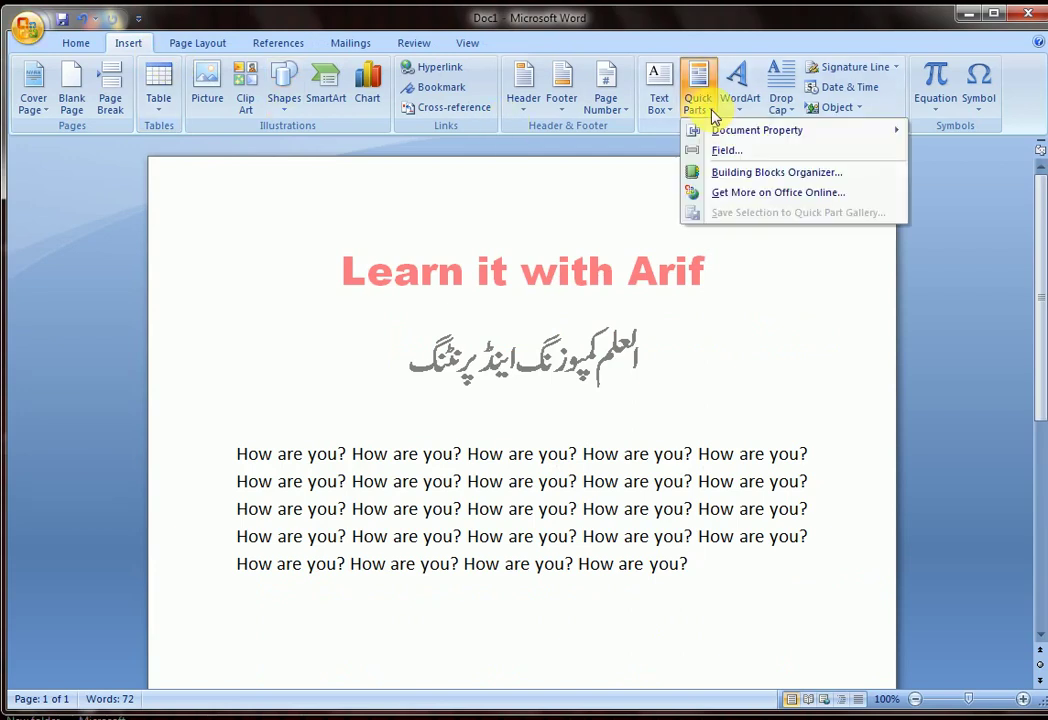